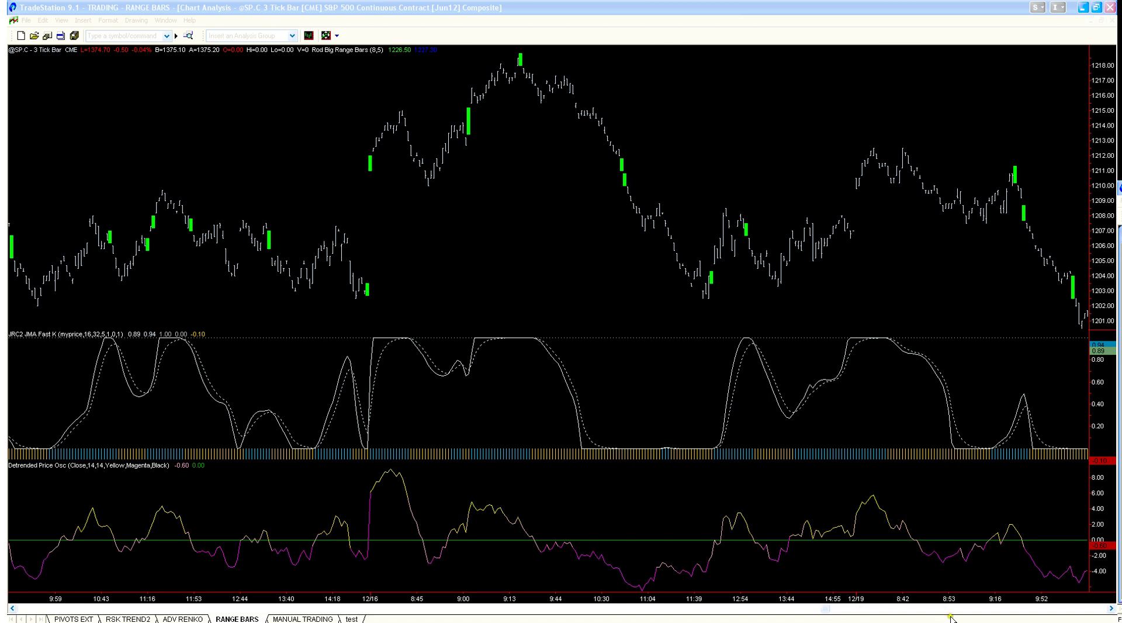
{"action": "left_click", "coordinate": [829, 611]}
{"action": "left_click_drag", "start_coordinate": [828, 611], "coordinate": [752, 617]}
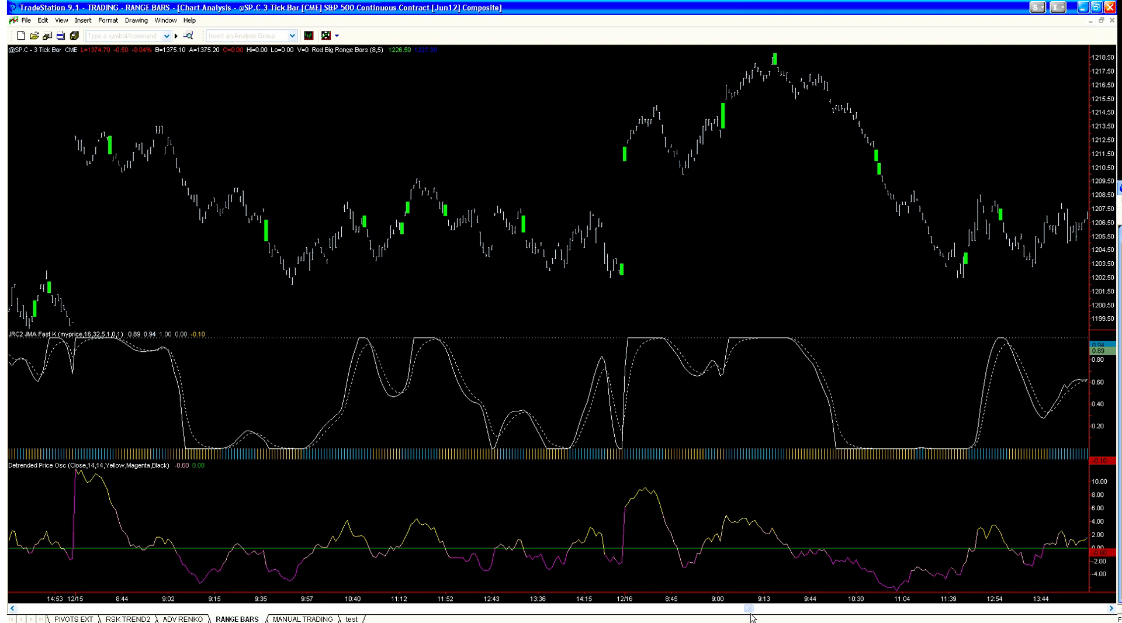
{"action": "left_click_drag", "start_coordinate": [752, 618], "coordinate": [11, 611]}
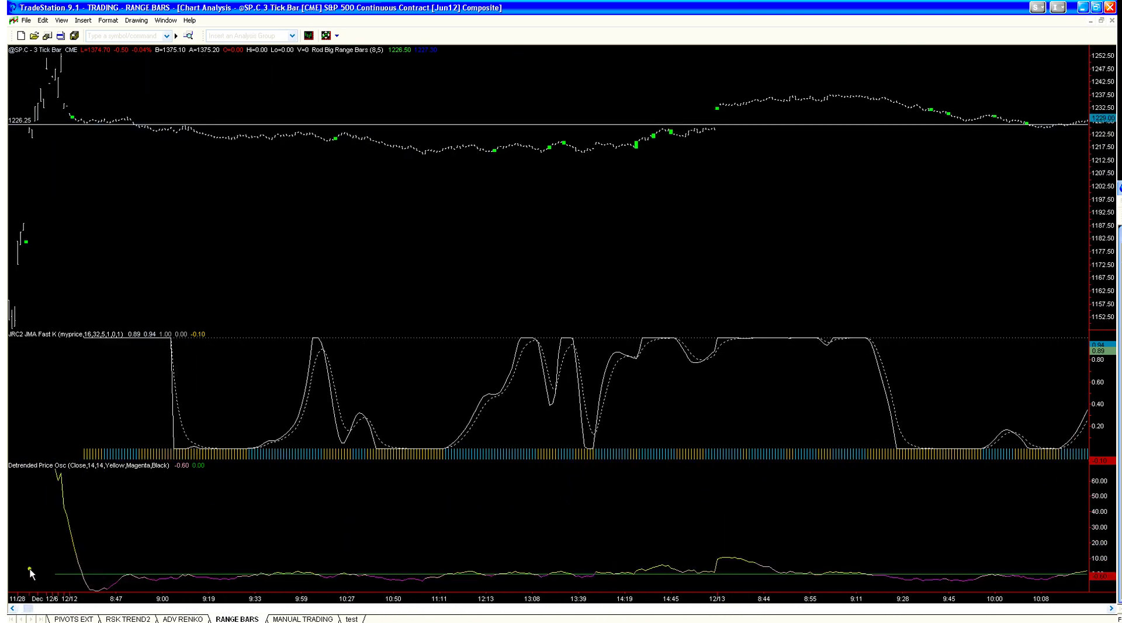
{"action": "scroll", "coordinate": [31, 574], "scroll_direction": "down", "scroll_amount": 2}
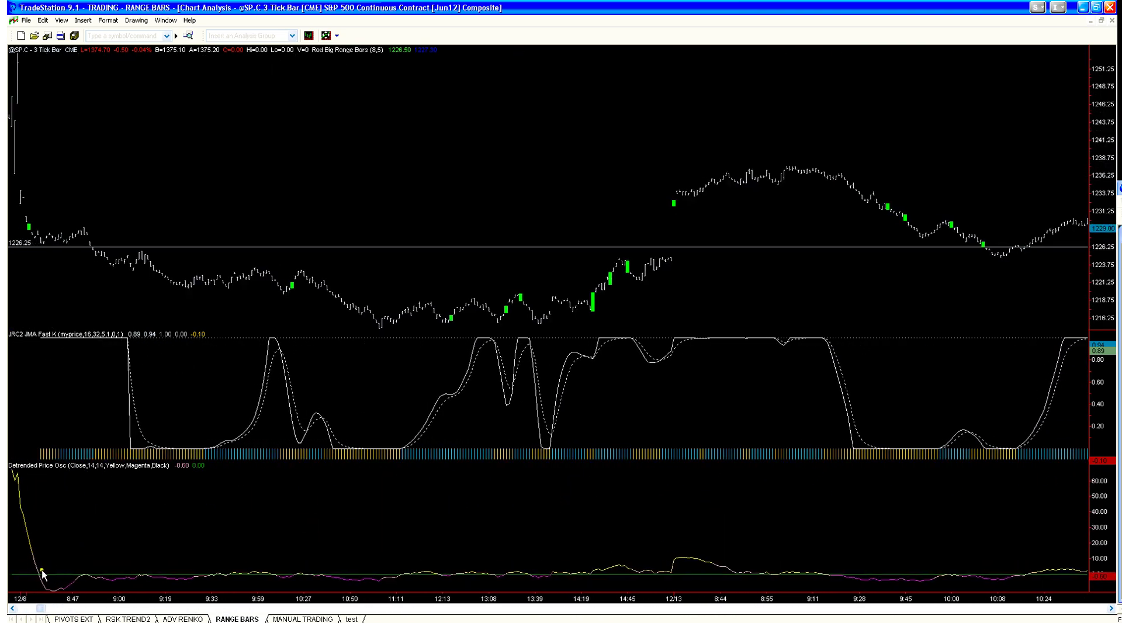
{"action": "scroll", "coordinate": [37, 574], "scroll_direction": "down", "scroll_amount": 2}
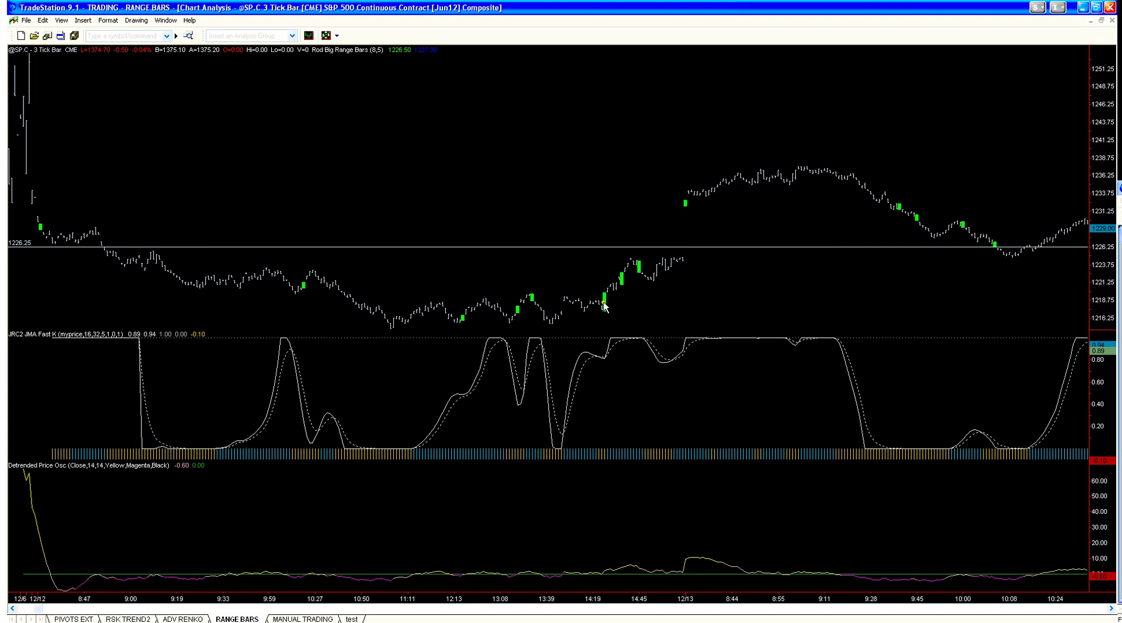
- Lower the horizontal line to 1219.93, color it yellow, and scroll the chart forward
{"action": "left_click_drag", "start_coordinate": [650, 247], "coordinate": [649, 292]}
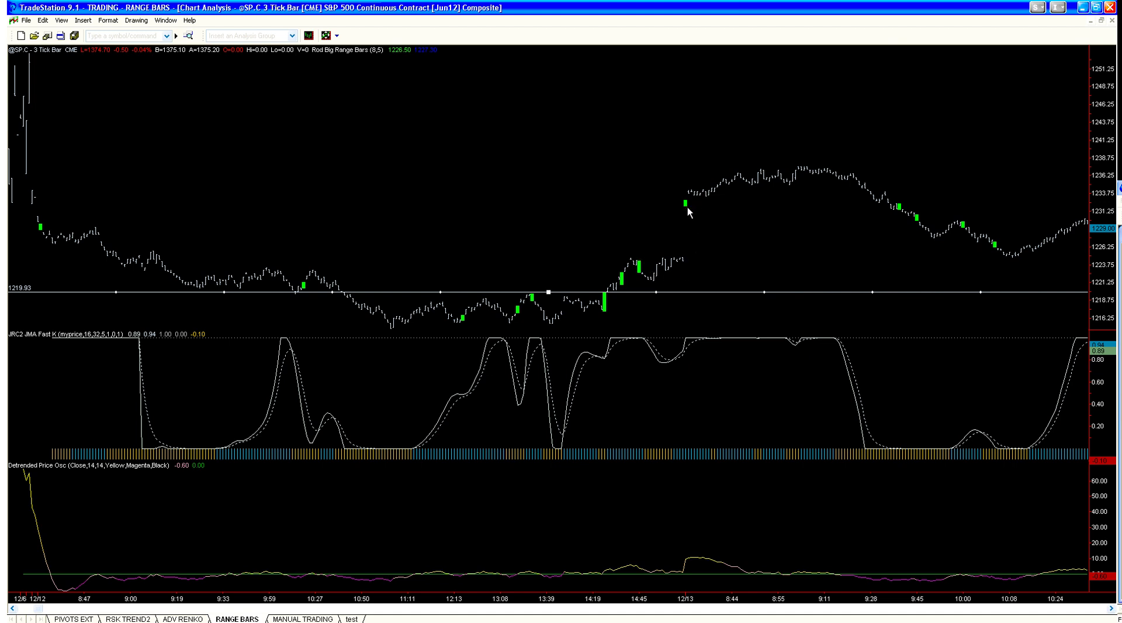
{"action": "right_click", "coordinate": [850, 292]}
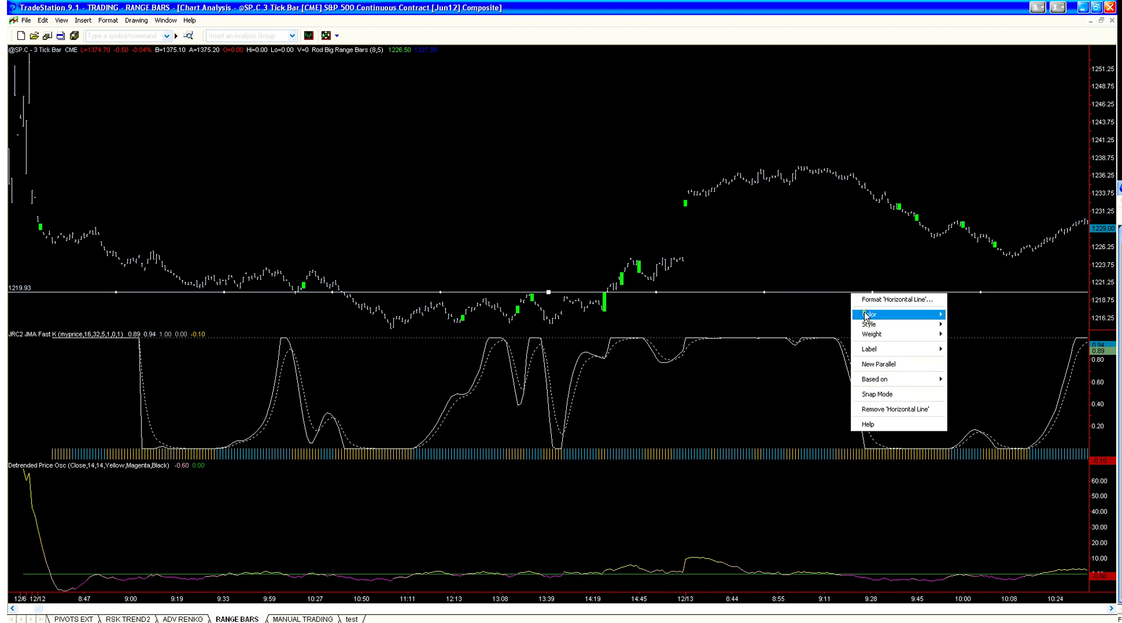
{"action": "mouse_move", "coordinate": [867, 316]}
{"action": "left_click", "coordinate": [957, 388]}
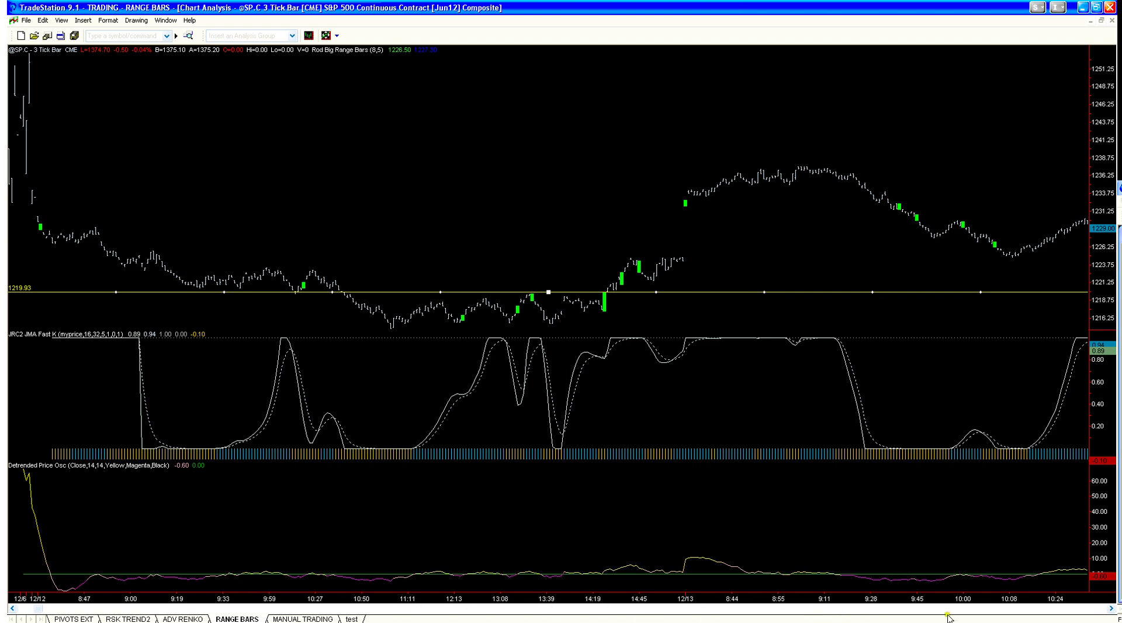
{"action": "left_click_drag", "start_coordinate": [42, 609], "coordinate": [150, 611]}
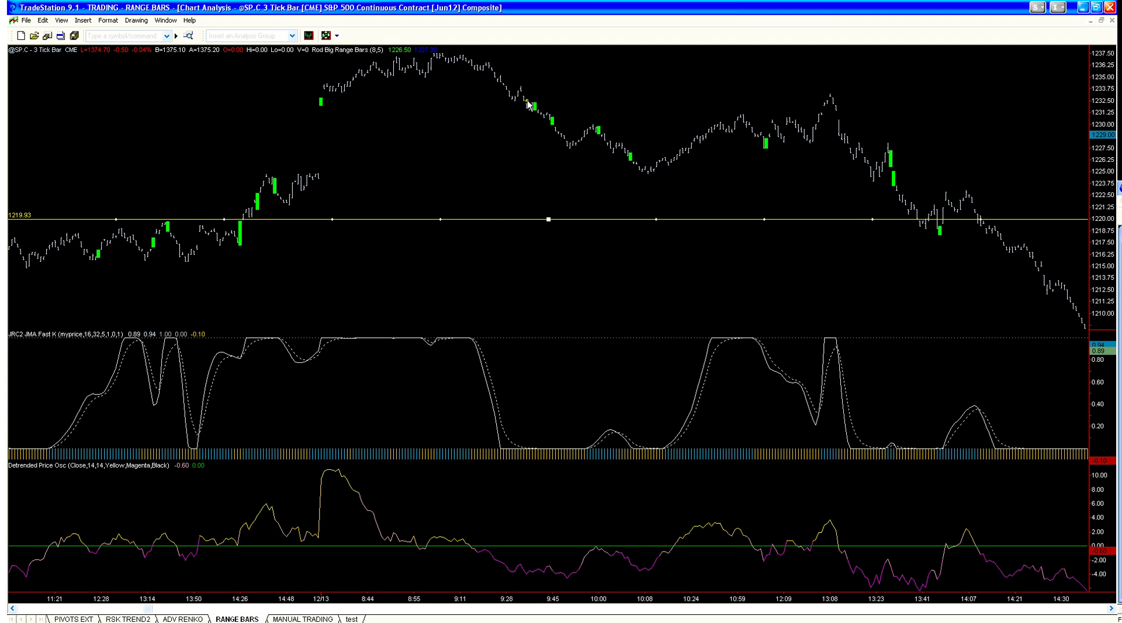
- Raise the yellow line to 1226.41 after checking bar prices, then scroll forward to 12/15
{"action": "left_click", "coordinate": [557, 108]}
{"action": "left_click", "coordinate": [783, 150]}
{"action": "left_click_drag", "start_coordinate": [882, 220], "coordinate": [921, 158]}
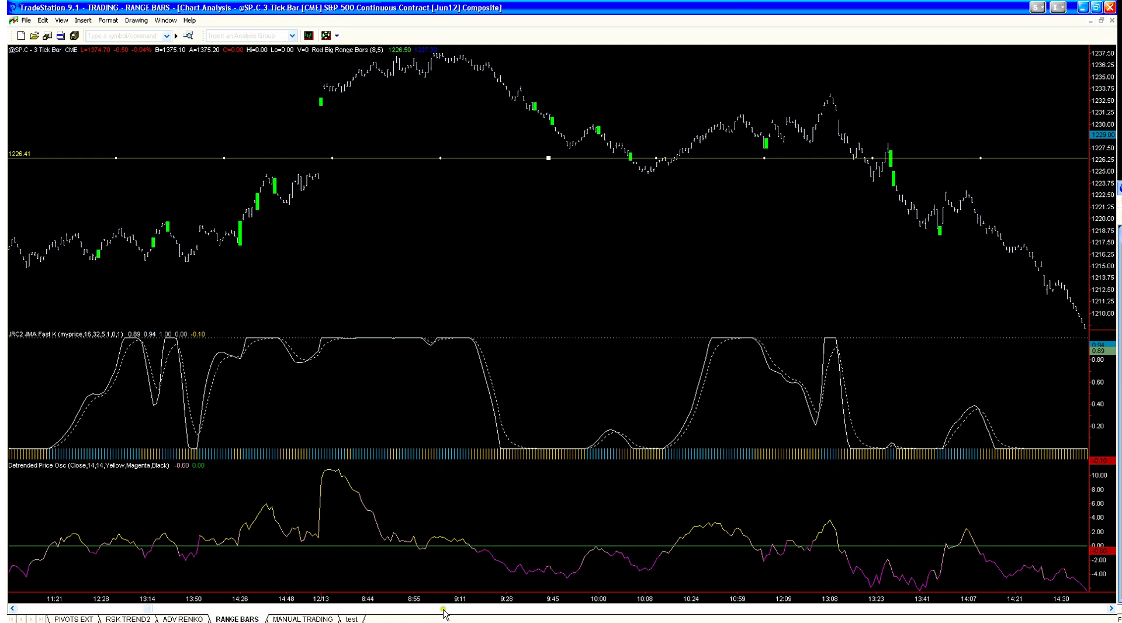
{"action": "left_click_drag", "start_coordinate": [150, 607], "coordinate": [394, 619]}
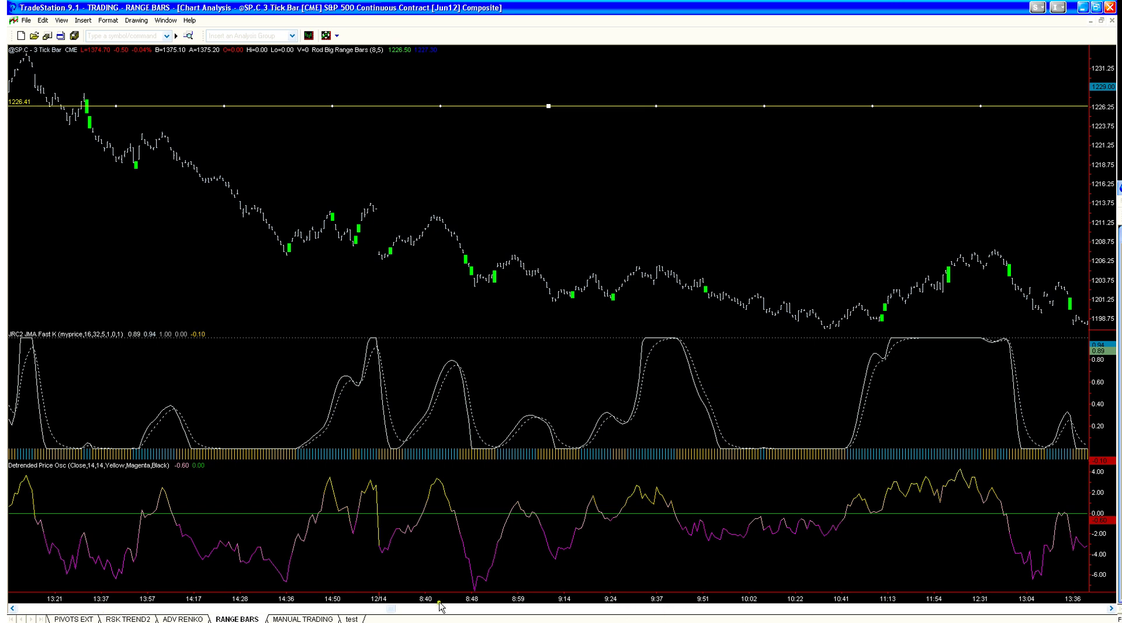
{"action": "left_click_drag", "start_coordinate": [390, 608], "coordinate": [500, 610]}
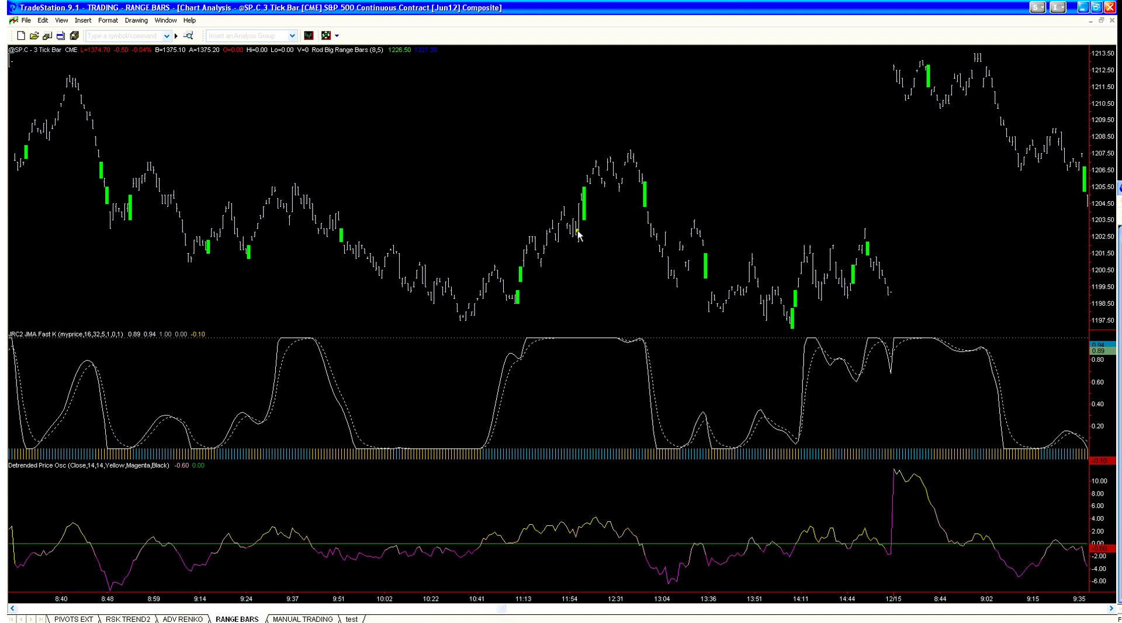
- Add a horizontal line at 1198.18 and scroll forward to the 12/16 bars
{"action": "left_click", "coordinate": [808, 309]}
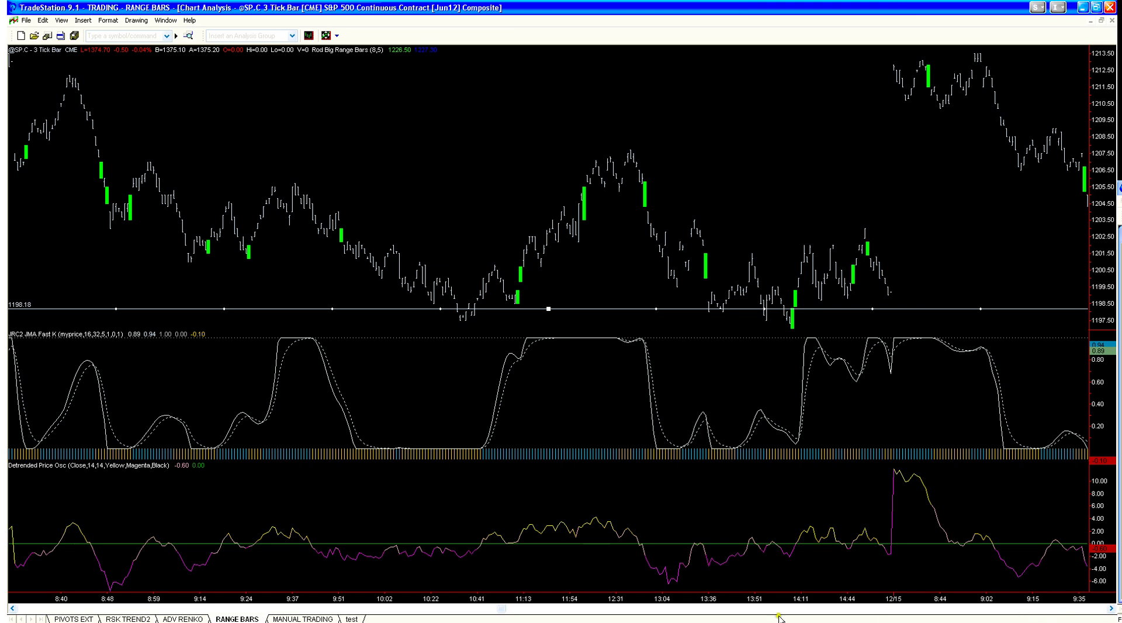
{"action": "left_click_drag", "start_coordinate": [501, 608], "coordinate": [722, 617]}
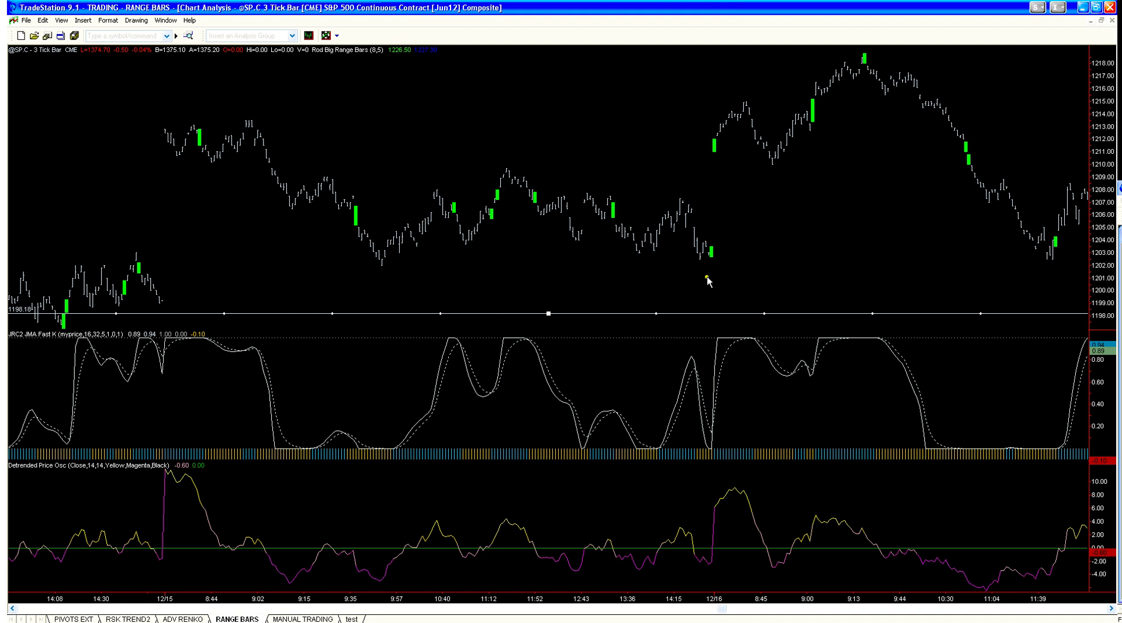
{"action": "left_click", "coordinate": [743, 253]}
- Add a horizontal line at 1218.46 and scroll forward until 12/20 appears
{"action": "left_click", "coordinate": [887, 57]}
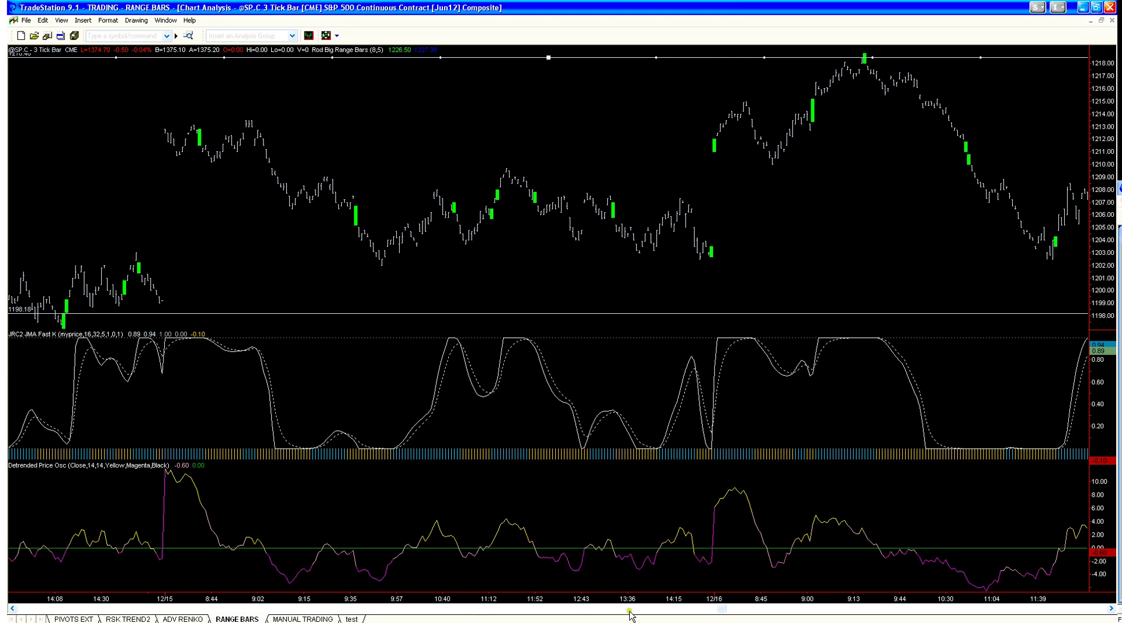
{"action": "left_click_drag", "start_coordinate": [720, 609], "coordinate": [899, 614]}
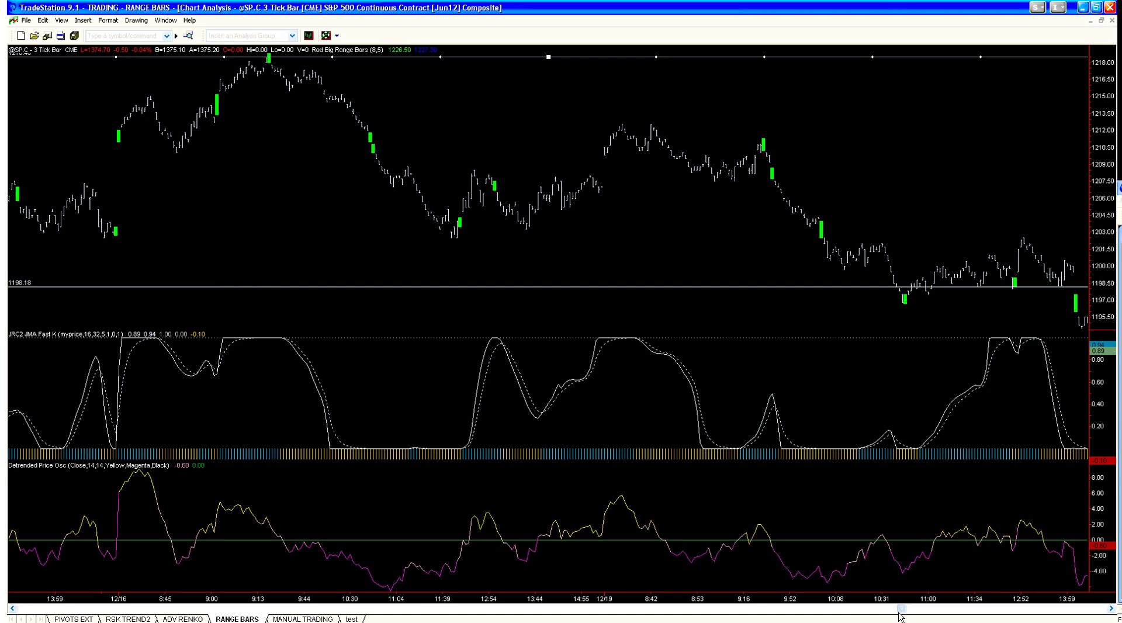
{"action": "left_click_drag", "start_coordinate": [899, 615], "coordinate": [965, 607]}
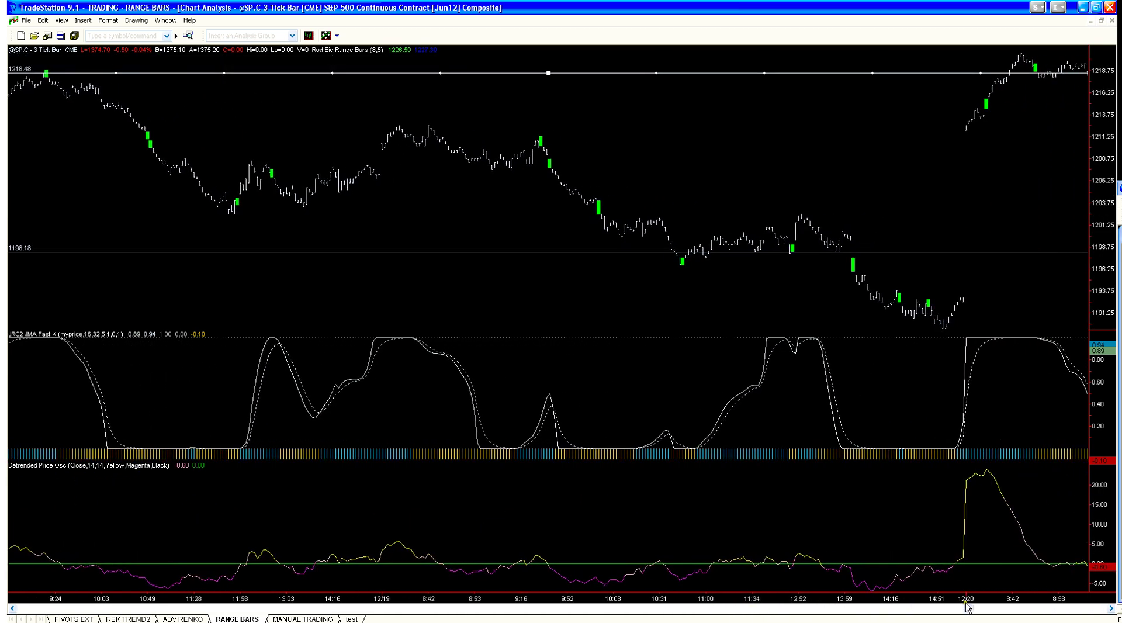
- Remove the 1218.48 horizontal line and scroll forward through the 12/20 session
{"action": "right_click", "coordinate": [579, 73]}
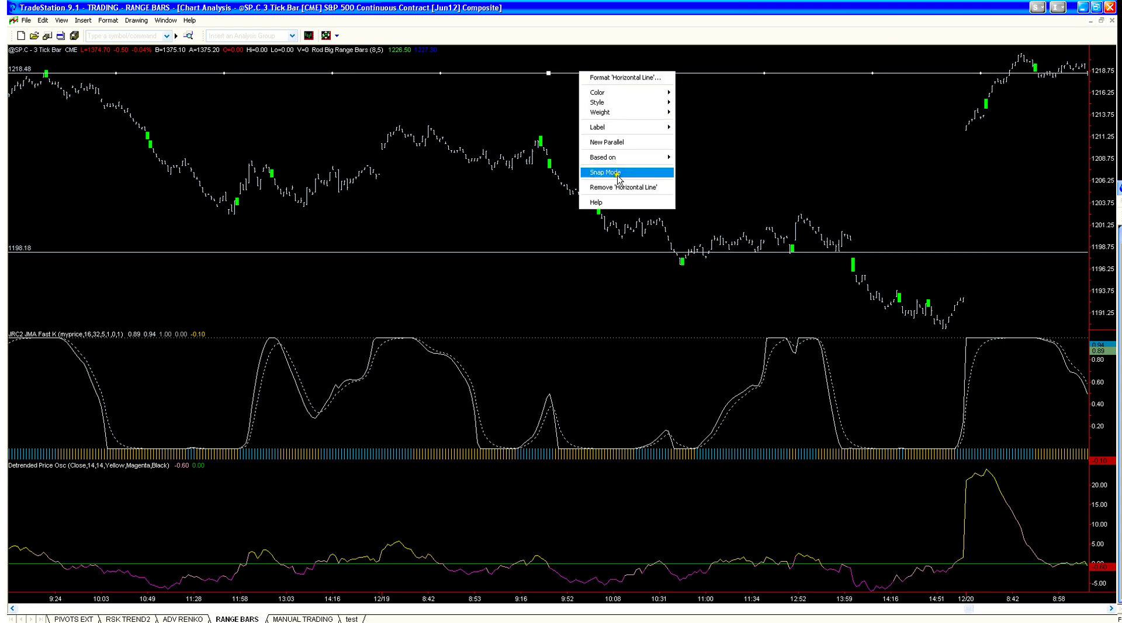
{"action": "left_click", "coordinate": [620, 187]}
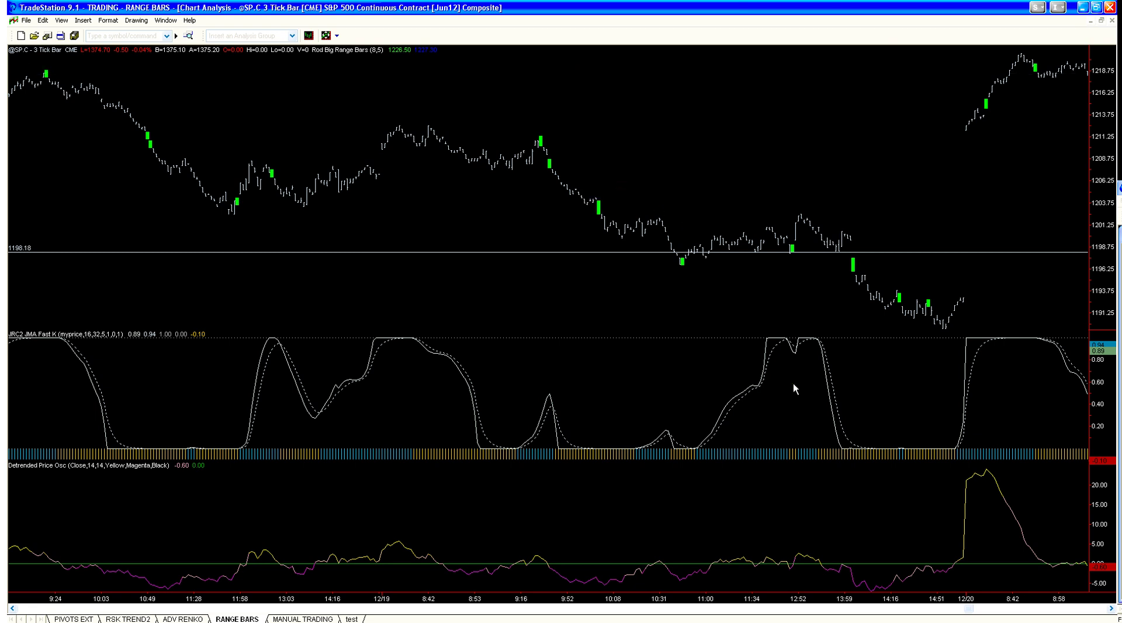
{"action": "left_click_drag", "start_coordinate": [969, 609], "coordinate": [1101, 609]}
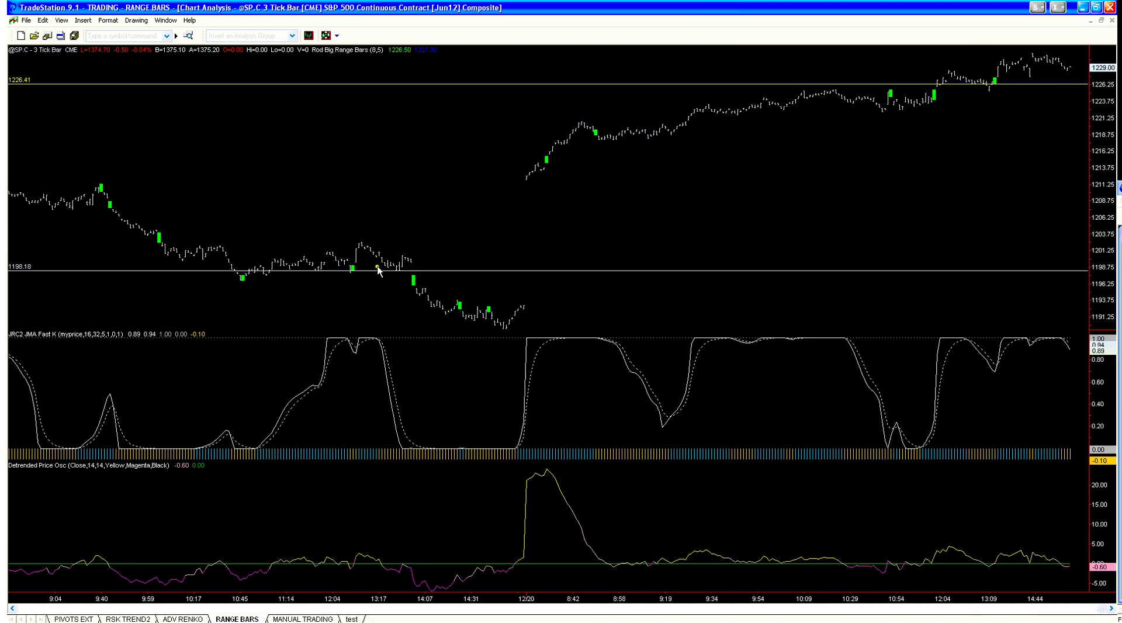
{"action": "left_click", "coordinate": [125, 187]}
{"action": "right_click", "coordinate": [792, 188]}
{"action": "left_click", "coordinate": [806, 194]}
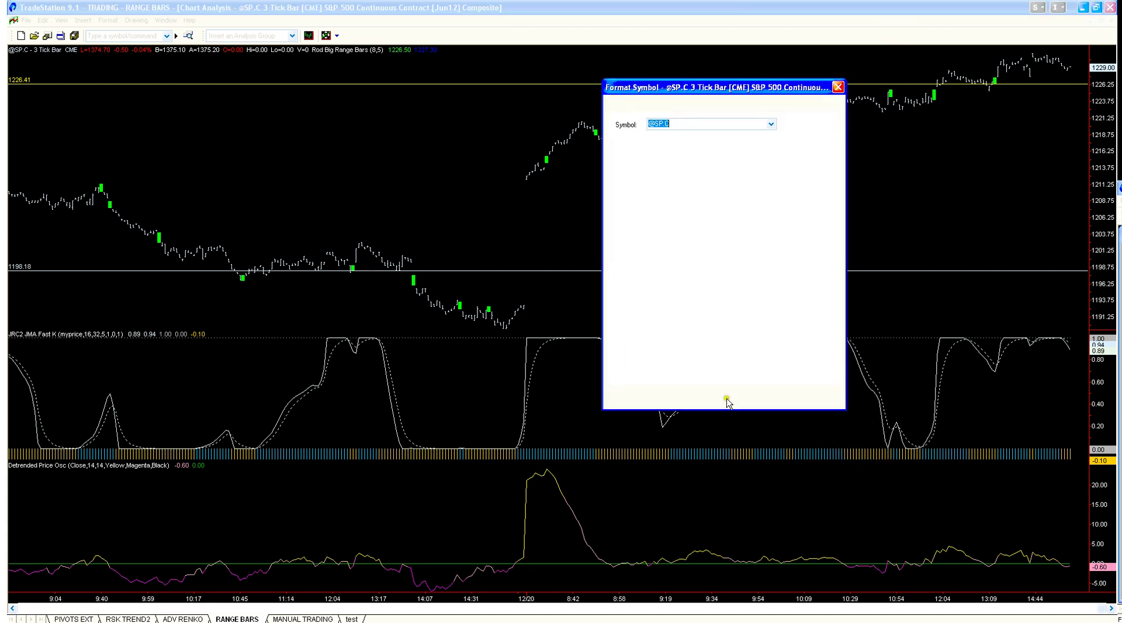
{"action": "left_click", "coordinate": [814, 213]}
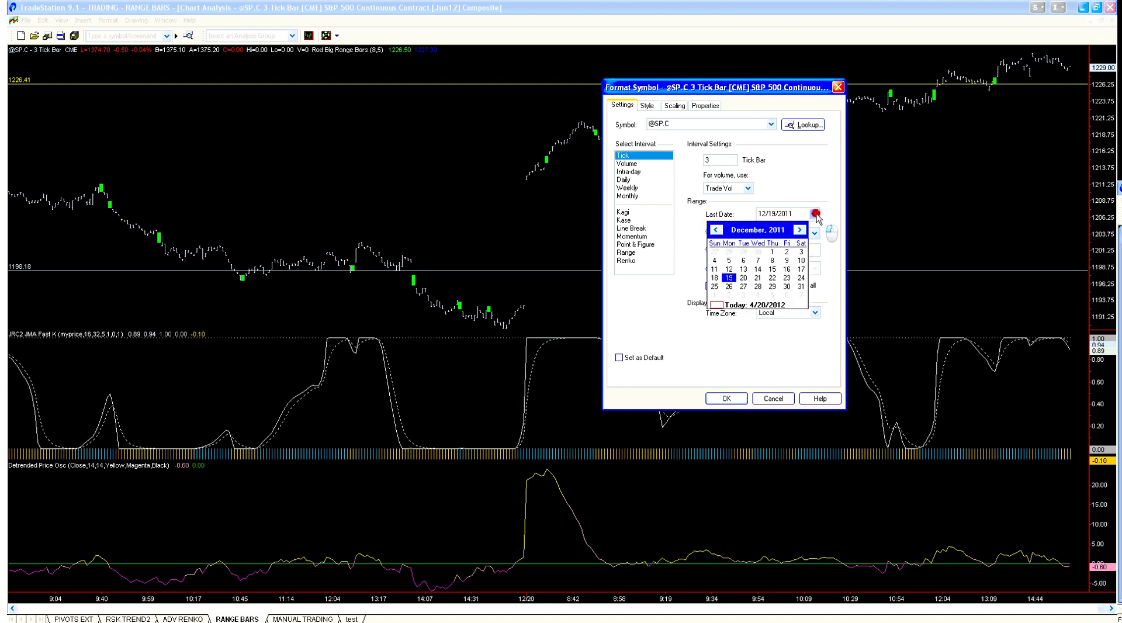
{"action": "left_click", "coordinate": [798, 229]}
{"action": "left_click", "coordinate": [799, 230]}
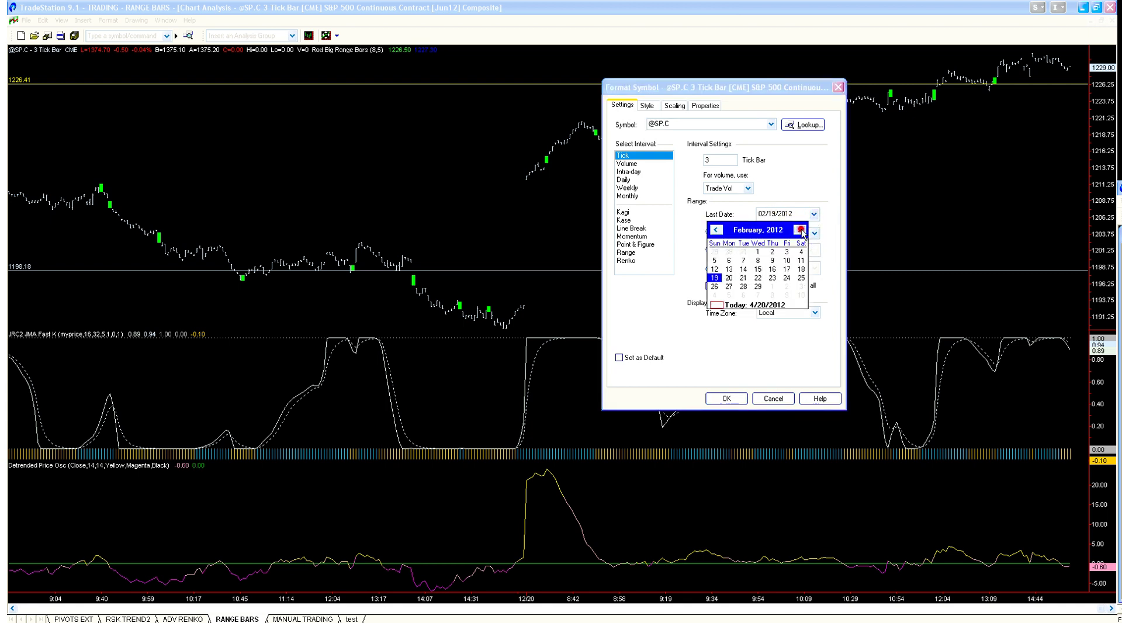
{"action": "left_click", "coordinate": [786, 260]}
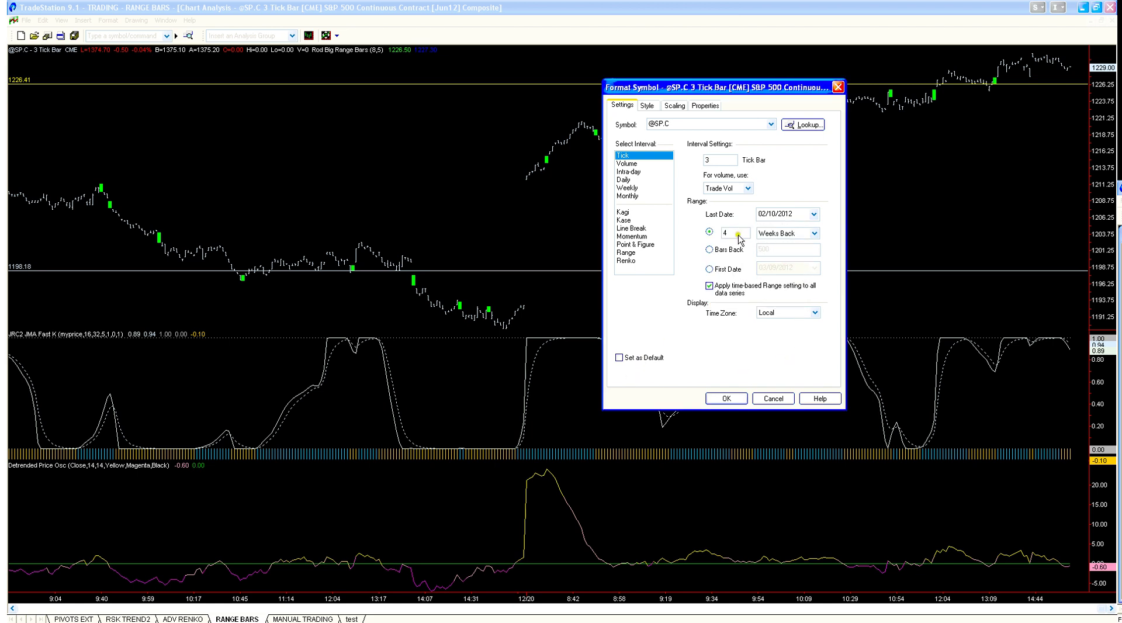
{"action": "left_click", "coordinate": [734, 392]}
{"action": "left_click", "coordinate": [727, 400]}
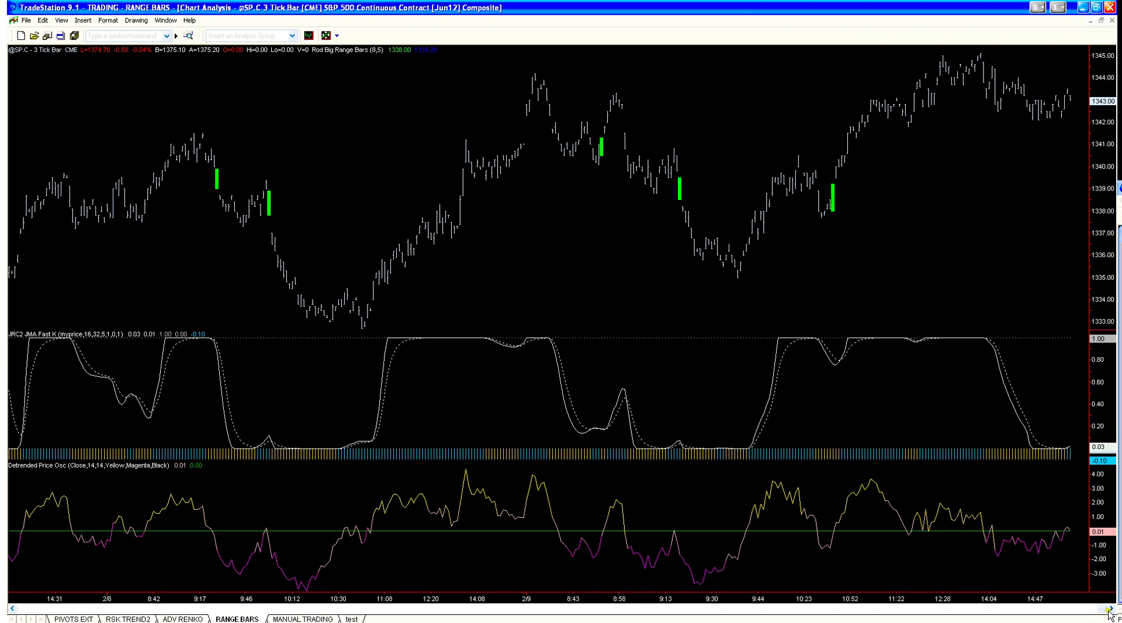
{"action": "mouse_move", "coordinate": [1100, 608]}
{"action": "left_mouse_down"}
{"action": "mouse_move", "coordinate": [208, 612]}
{"action": "mouse_move", "coordinate": [1101, 608]}
{"action": "left_mouse_up"}
- Scroll back to the mid-January bars and draw a horizontal line at about 1273.06
{"action": "left_click", "coordinate": [880, 192]}
{"action": "left_click_drag", "start_coordinate": [1101, 608], "coordinate": [9, 618]}
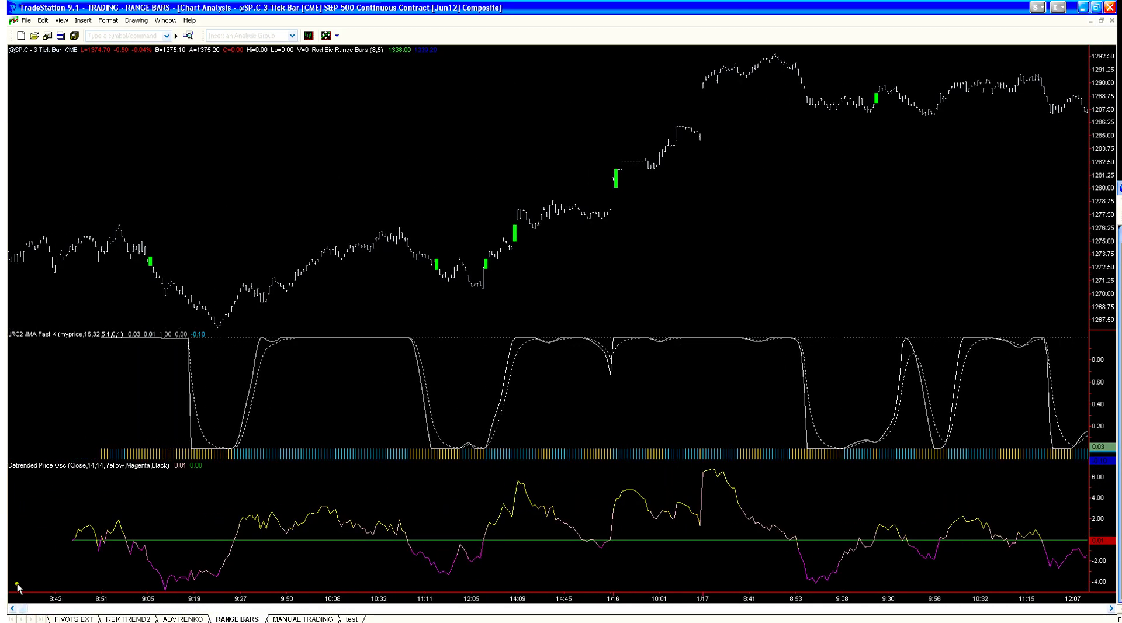
{"action": "left_click", "coordinate": [197, 258]}
{"action": "left_click", "coordinate": [568, 262]}
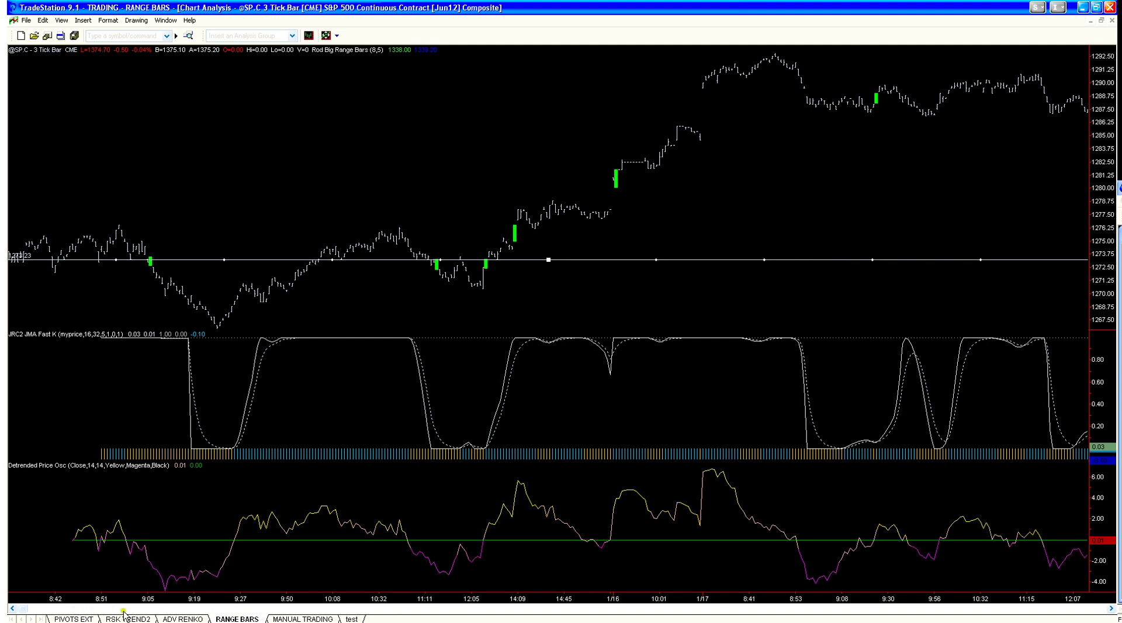
- Deselect the 1273 line, scroll forward to the 1/18–1/19 bars, and inspect bar prices
{"action": "mouse_move", "coordinate": [33, 611]}
{"action": "left_mouse_down"}
{"action": "mouse_move", "coordinate": [196, 618]}
{"action": "mouse_move", "coordinate": [43, 619]}
{"action": "left_mouse_up"}
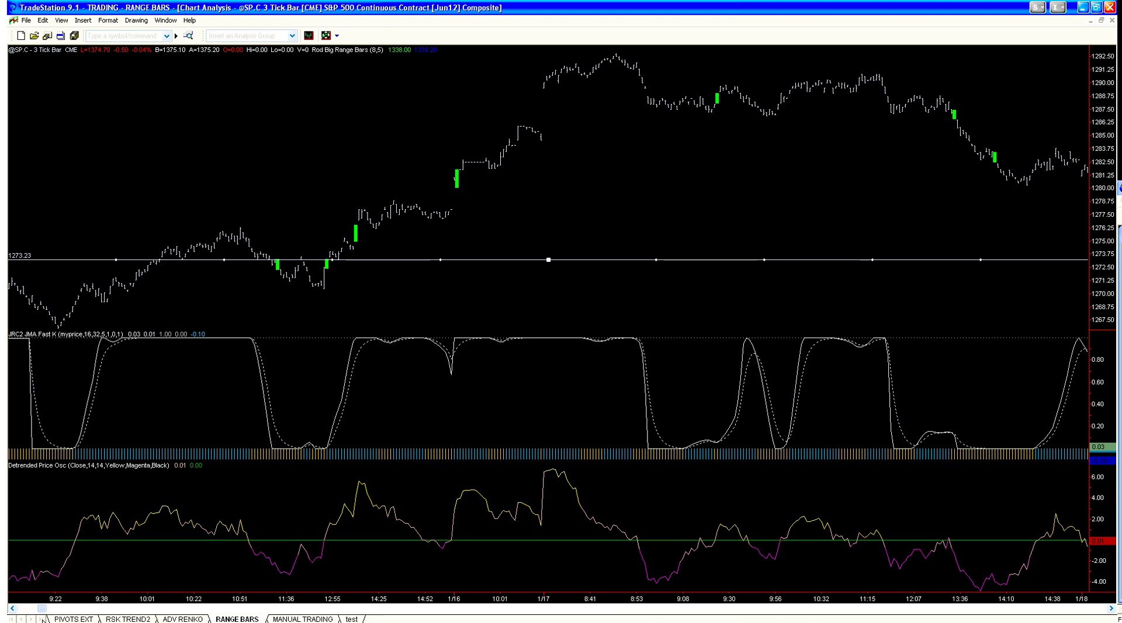
{"action": "scroll", "coordinate": [24, 488], "scroll_direction": "down", "scroll_amount": 10}
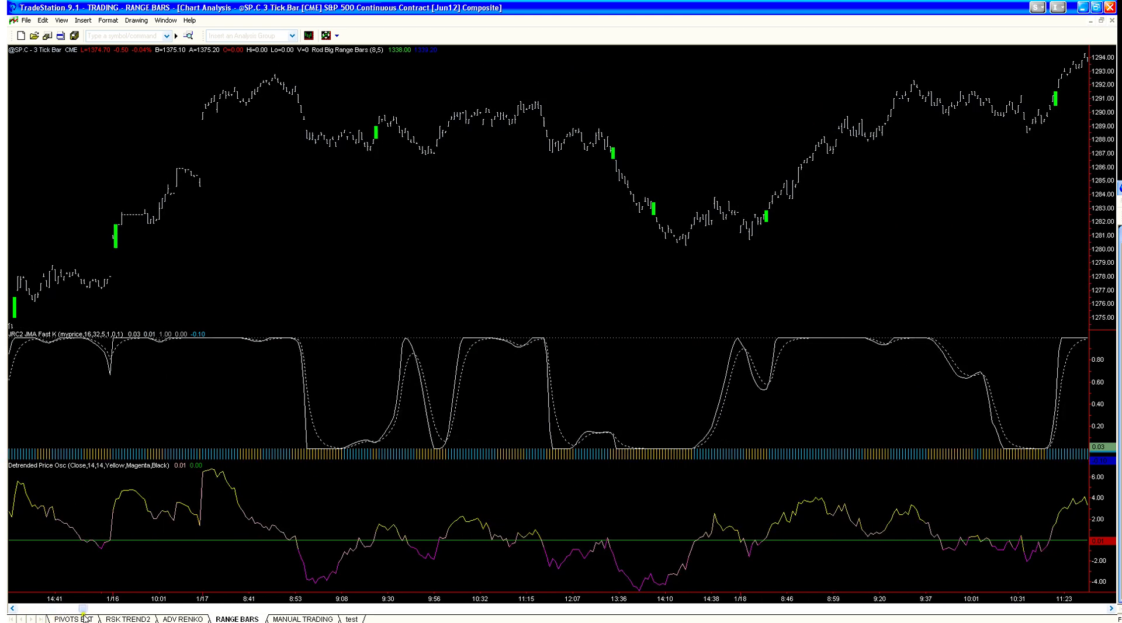
{"action": "left_click", "coordinate": [267, 198]}
{"action": "left_click", "coordinate": [485, 104]}
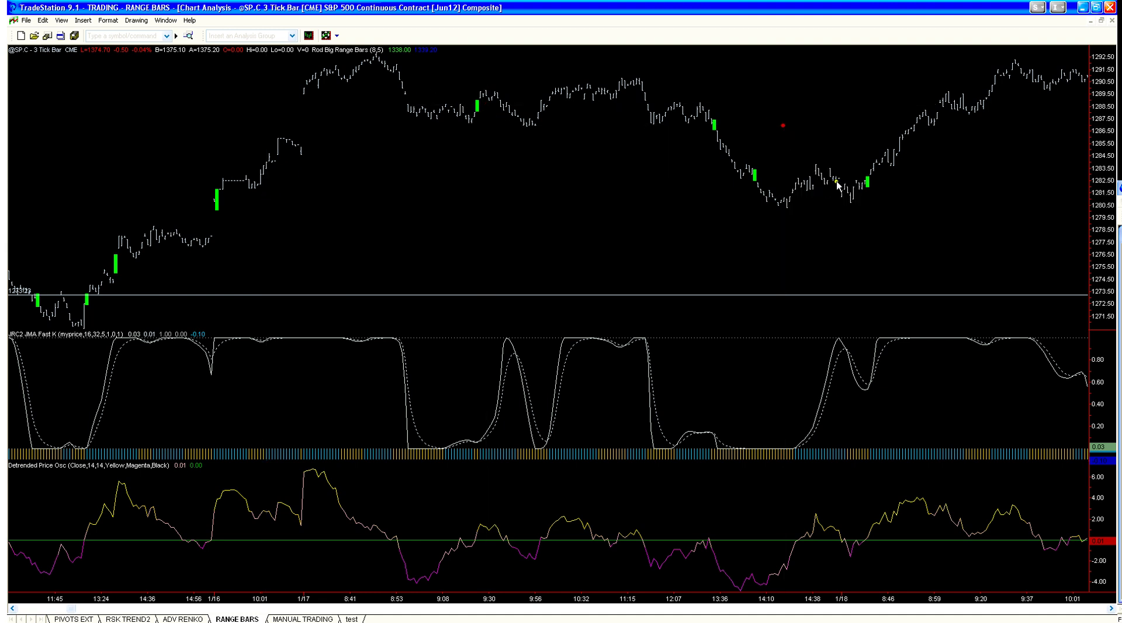
{"action": "left_click", "coordinate": [910, 181]}
{"action": "left_click_drag", "start_coordinate": [73, 609], "coordinate": [167, 608]}
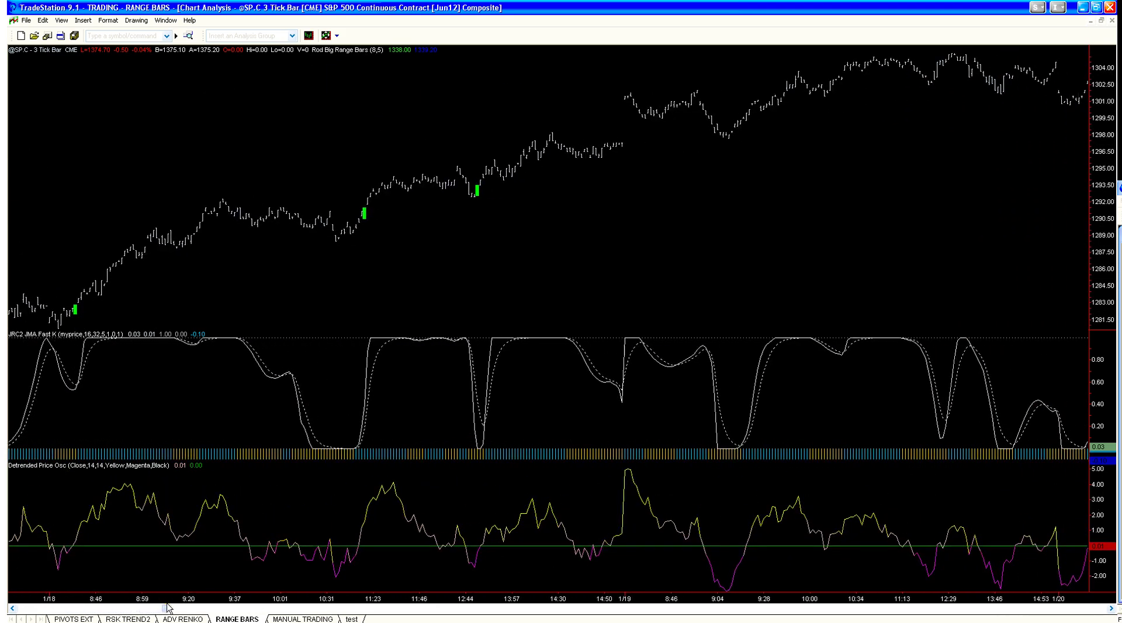
{"action": "left_click", "coordinate": [118, 305]}
{"action": "left_click", "coordinate": [120, 306]}
- Add horizontal lines at about 1282.8 and at 1291.55
{"action": "left_click", "coordinate": [305, 305]}
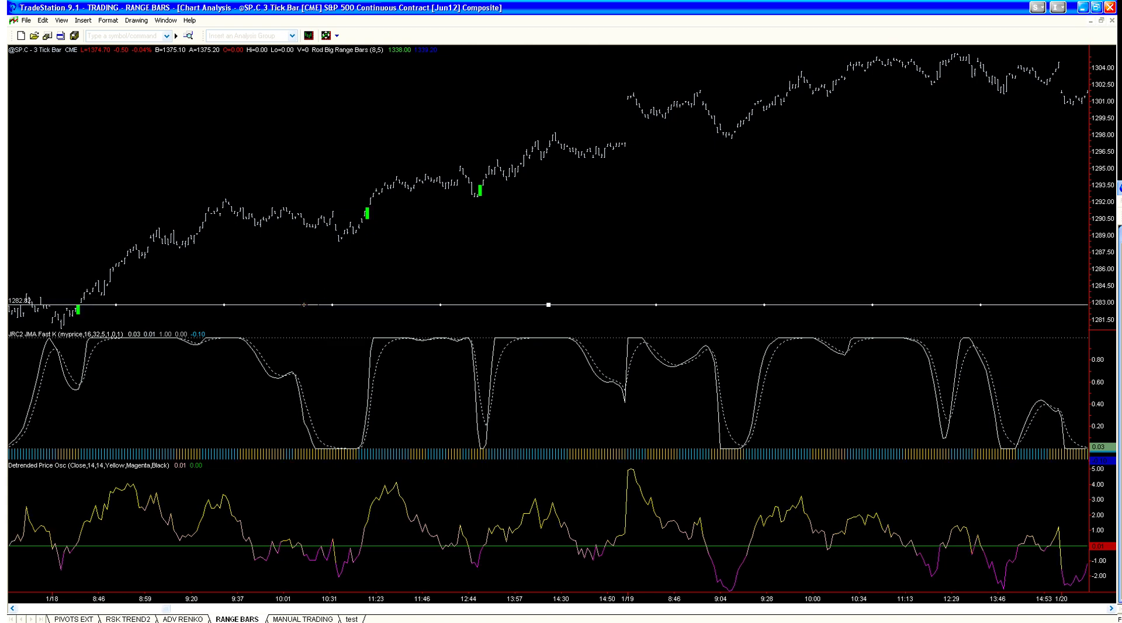
{"action": "left_click", "coordinate": [407, 213]}
{"action": "left_click", "coordinate": [405, 208]}
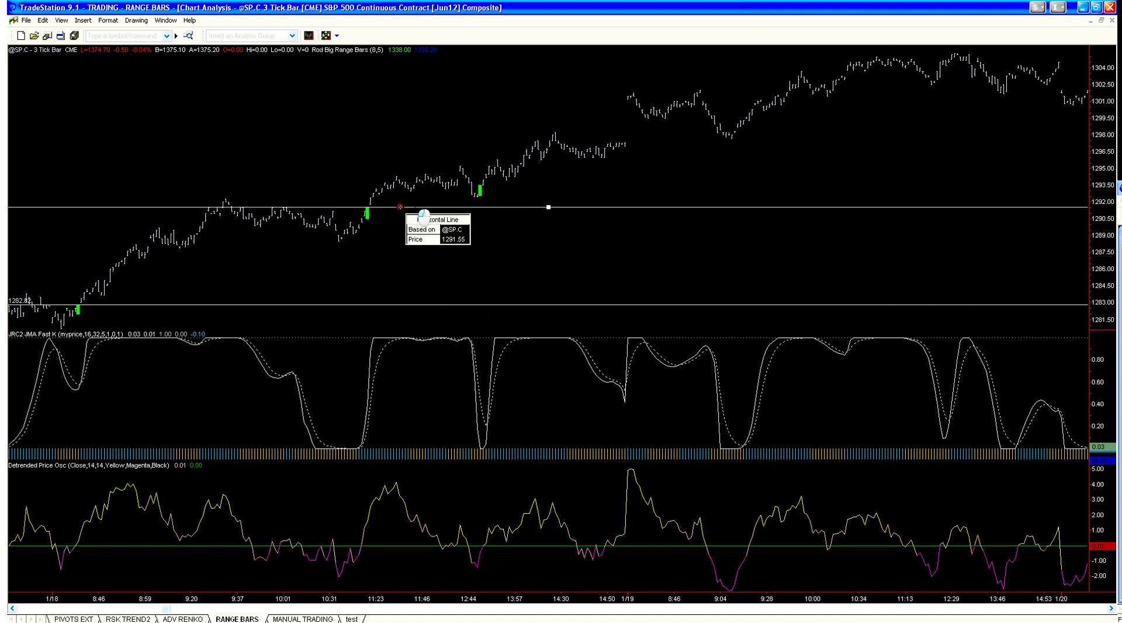